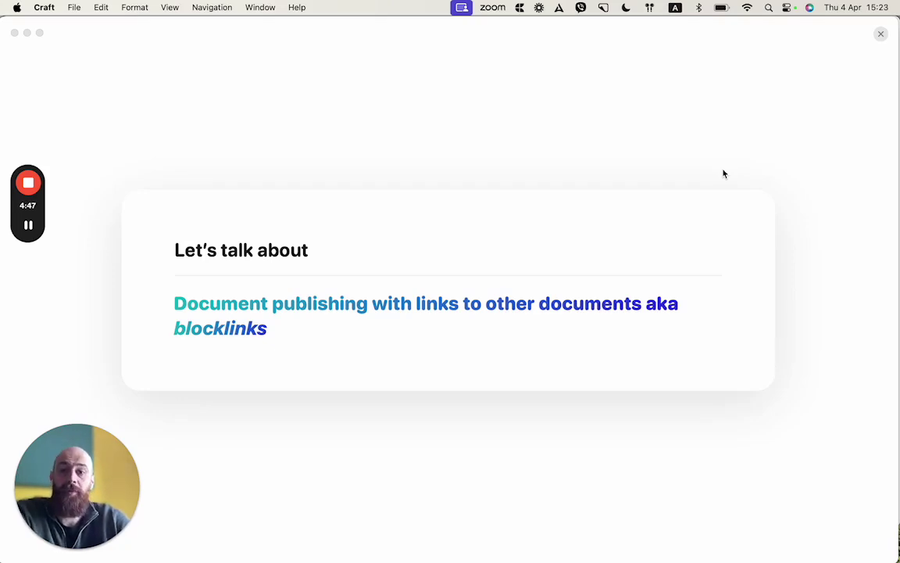
# - Leave the presentation view and open the "1. Planning and Design" page of House Renovation Project in the House folder
pyautogui.click(879, 34)
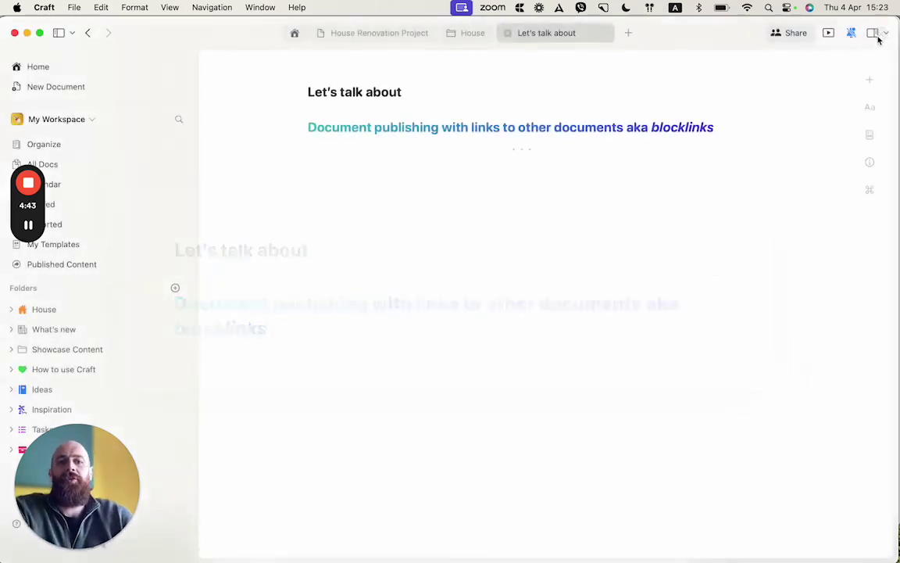
pyautogui.click(86, 310)
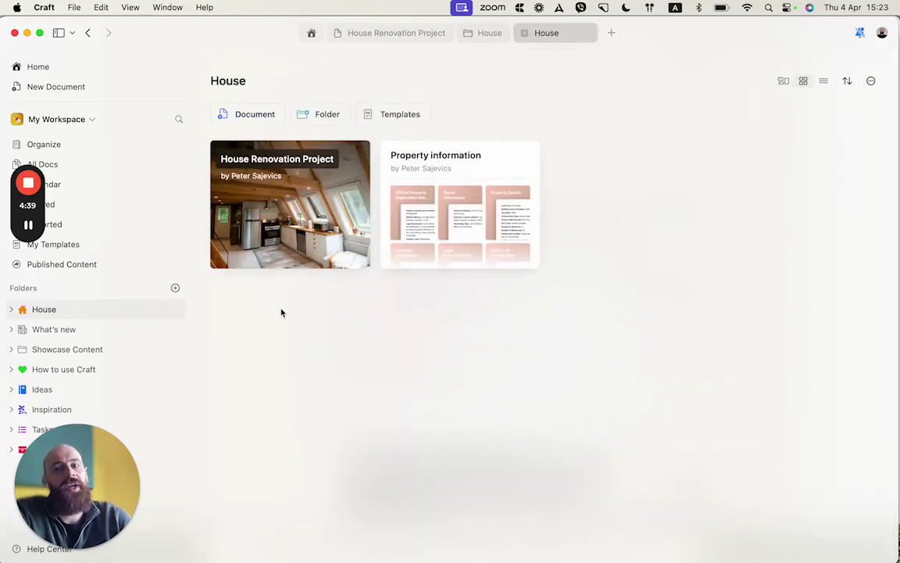
pyautogui.click(282, 243)
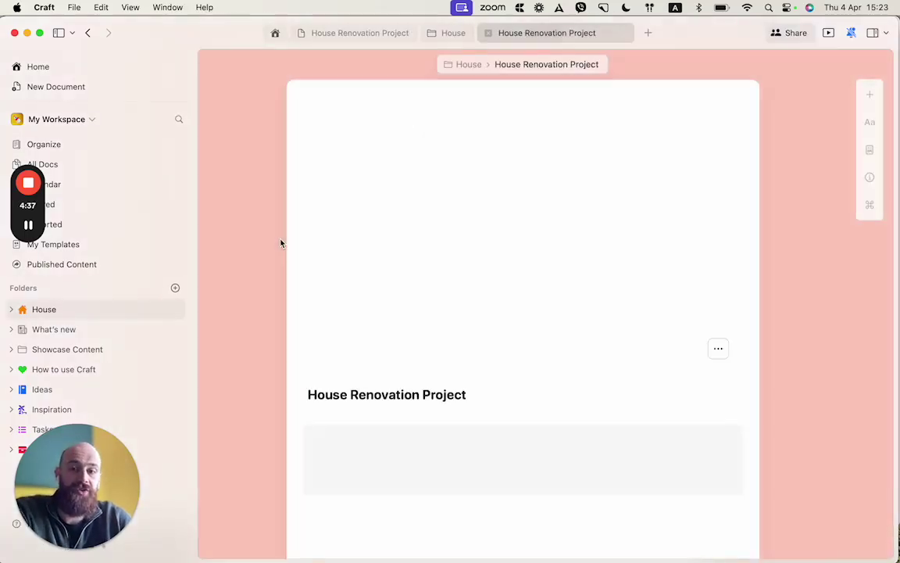
pyautogui.scroll(-10, 298, 385)
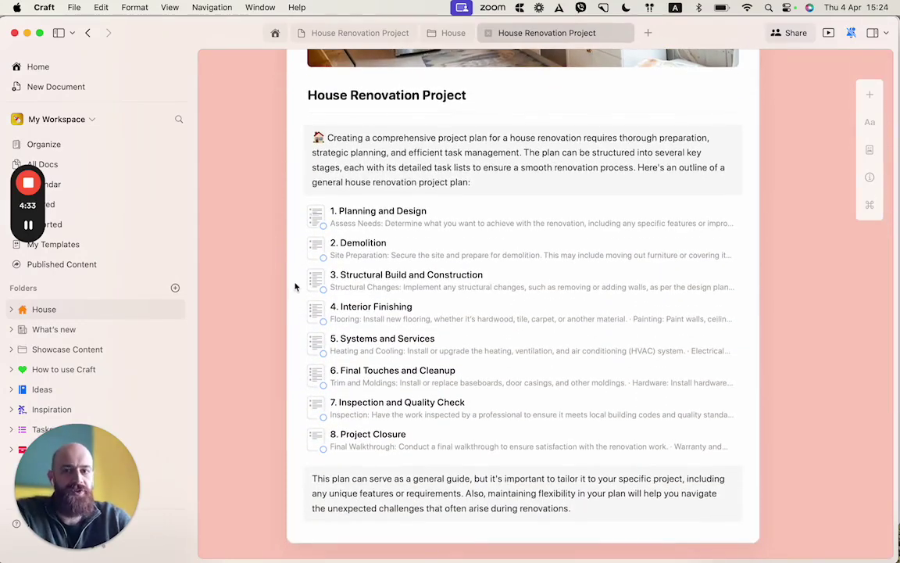
pyautogui.click(319, 223)
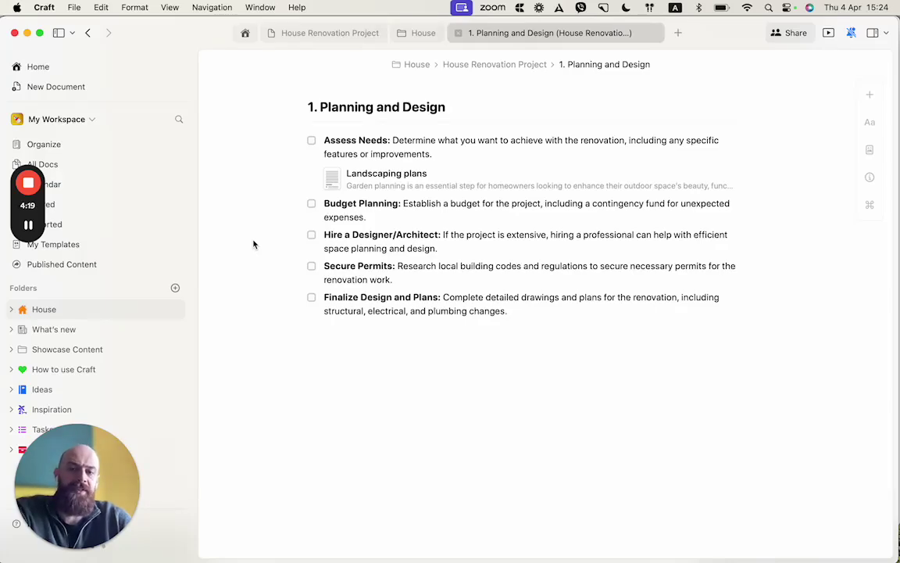
# - Open the Landscaping plans subpage under Assess Needs and look through its sections
pyautogui.click(333, 186)
pyautogui.scroll(-4, 328, 341)
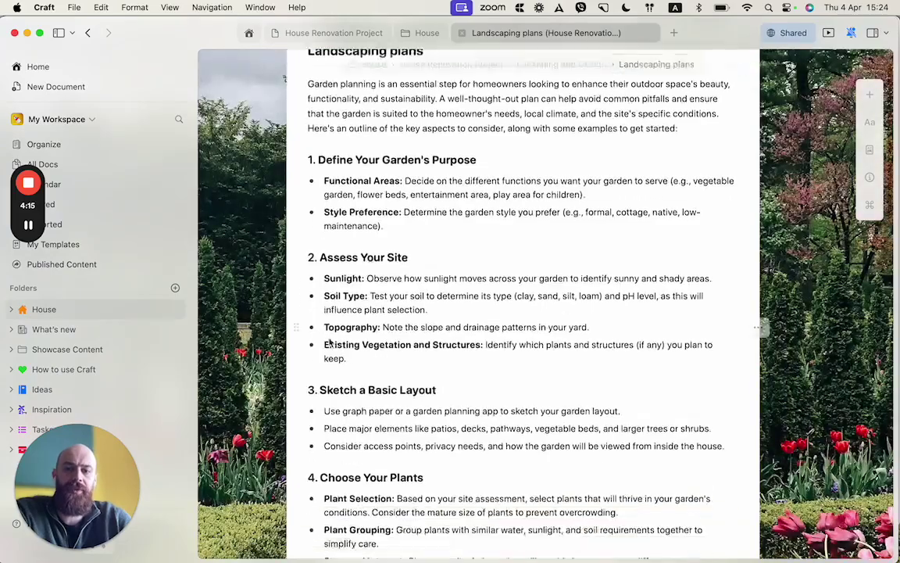
pyautogui.scroll(-10, 329, 341)
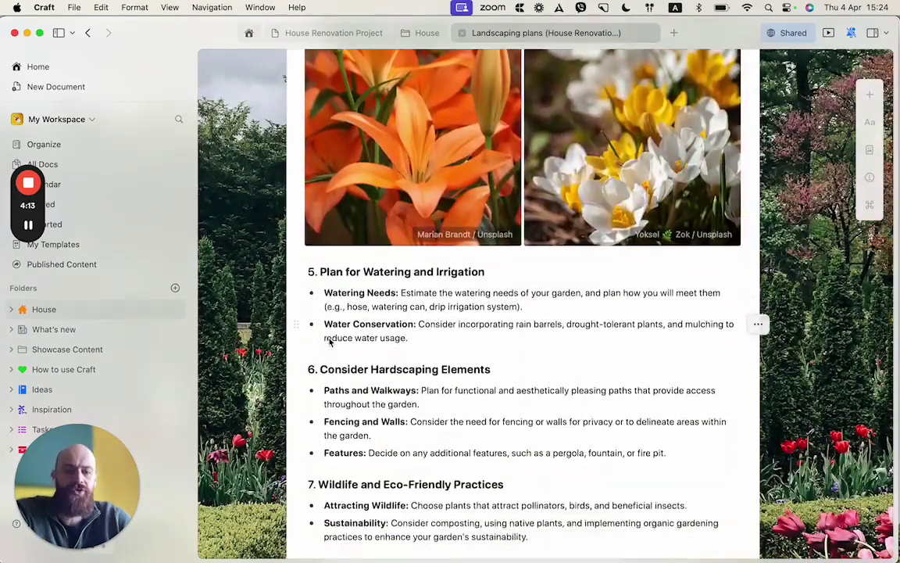
pyautogui.scroll(9, 329, 342)
pyautogui.scroll(3, 329, 342)
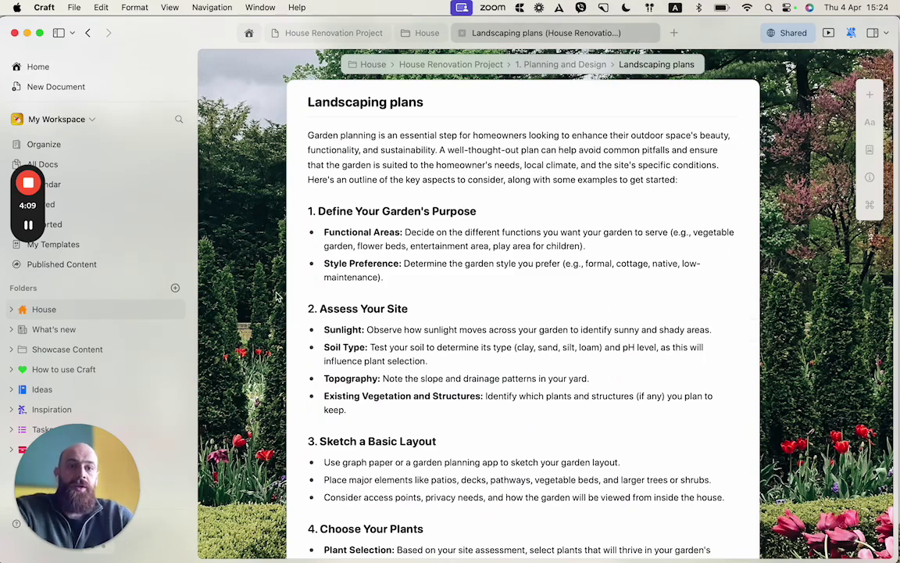
# - Copy the web publishing link of the Landscaping plans page and open it in Safari to view the published version
pyautogui.click(794, 37)
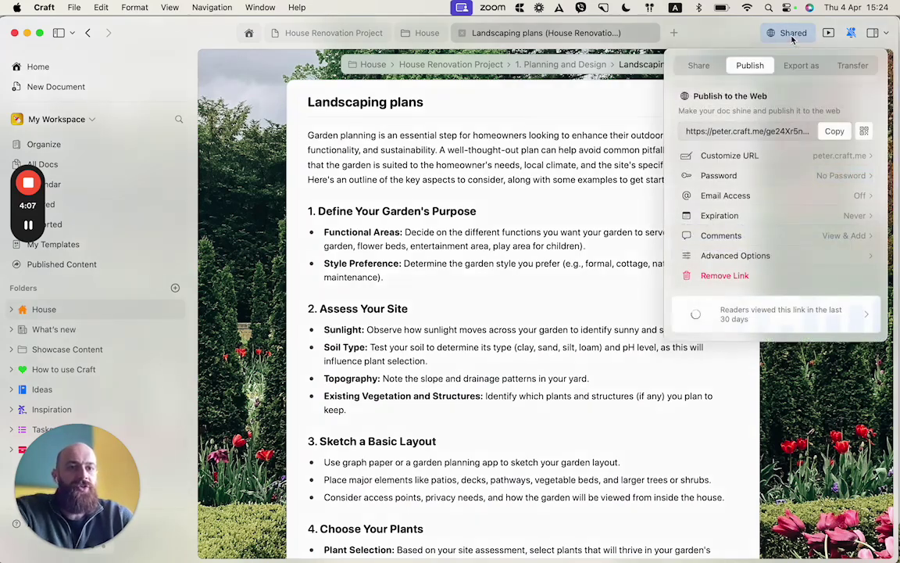
pyautogui.click(833, 132)
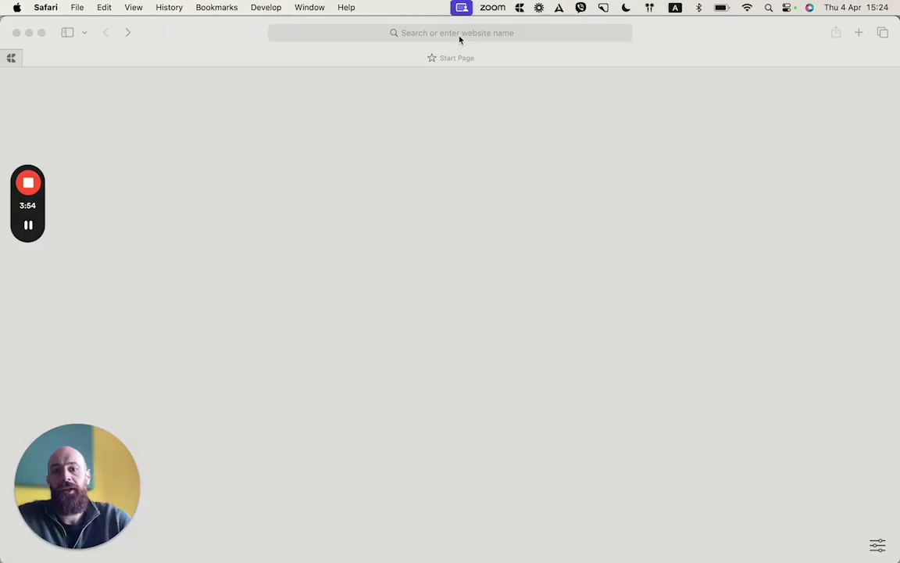
pyautogui.click(459, 34)
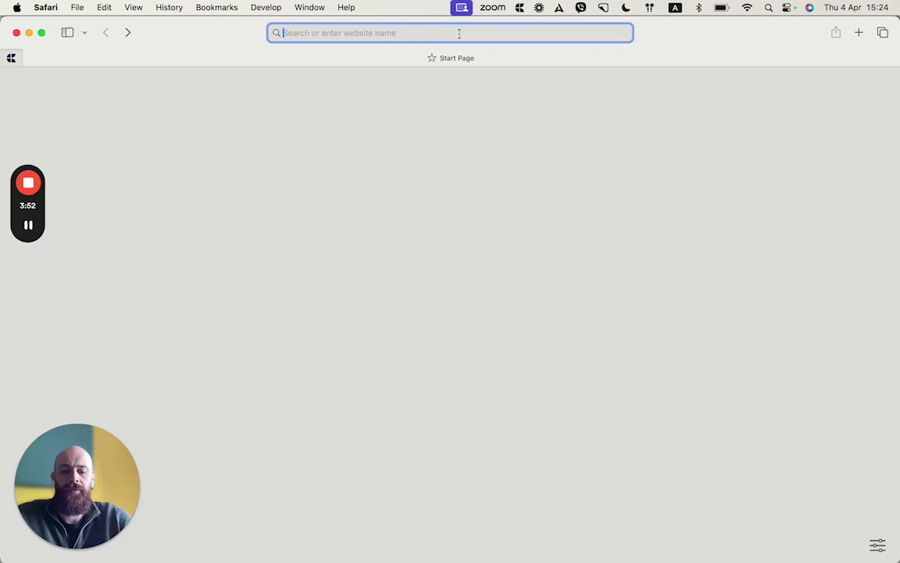
pyautogui.press('super+v')
pyautogui.press('Return')
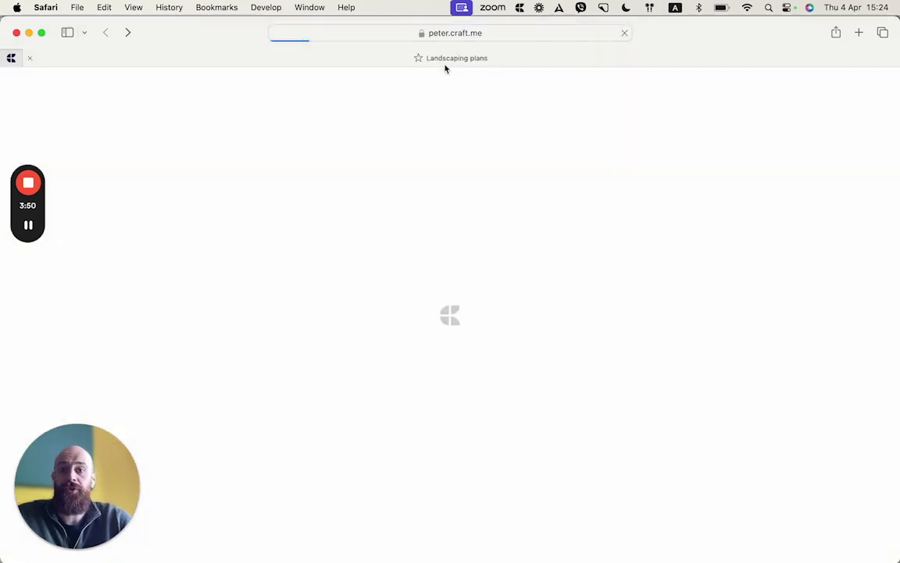
pyautogui.scroll(-1, 461, 195)
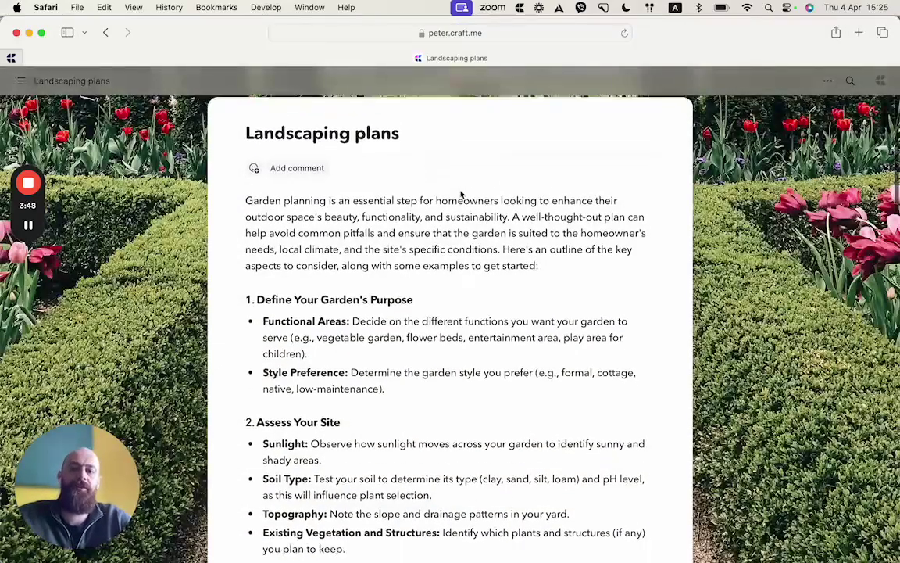
pyautogui.scroll(1, 460, 203)
pyautogui.scroll(-1, 456, 243)
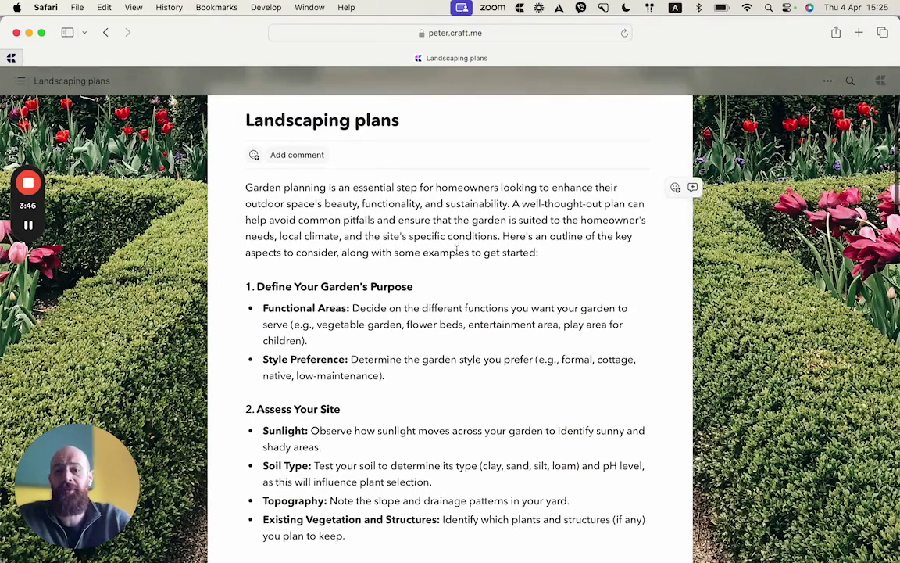
pyautogui.scroll(2, 456, 249)
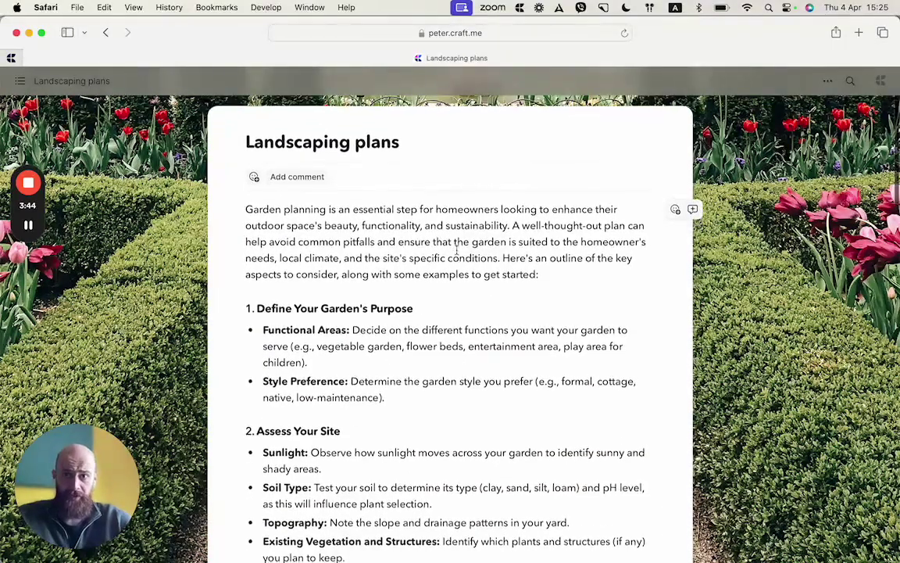
# - Switch back to Craft and look over the Property information document in the House folder
pyautogui.press('super+Tab')
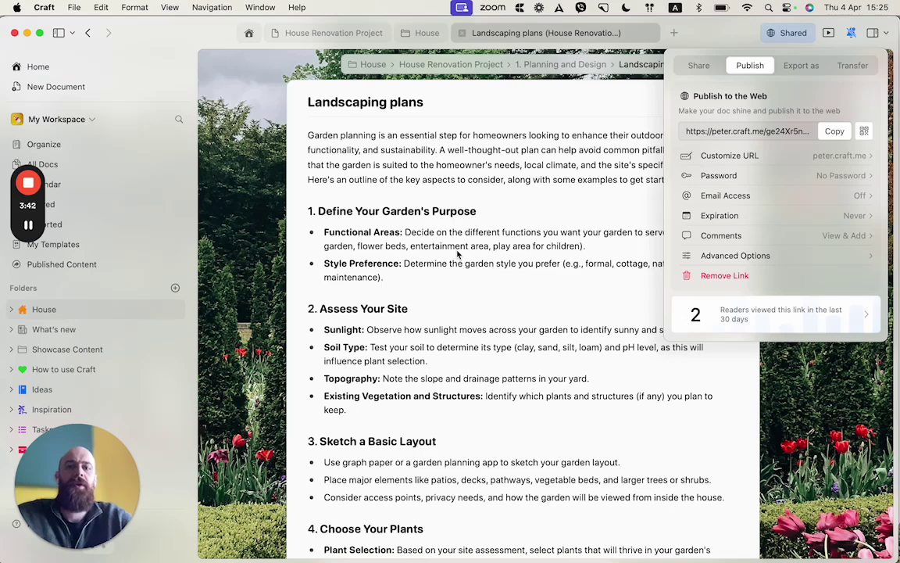
pyautogui.click(434, 135)
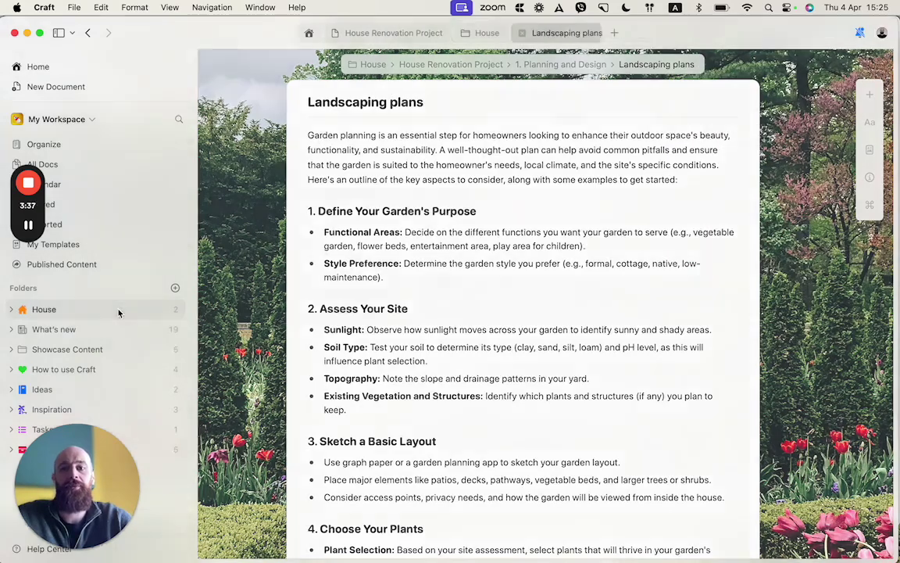
pyautogui.click(119, 310)
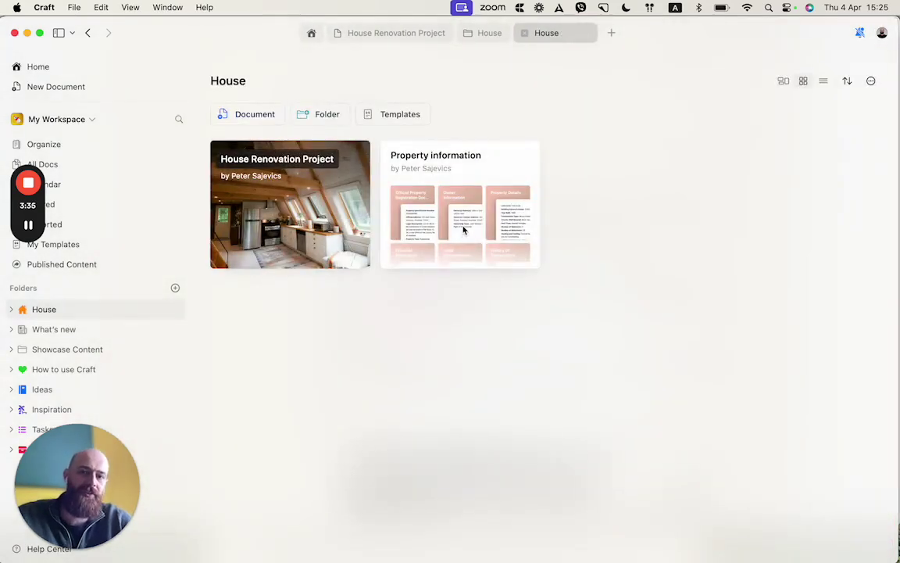
pyautogui.click(461, 227)
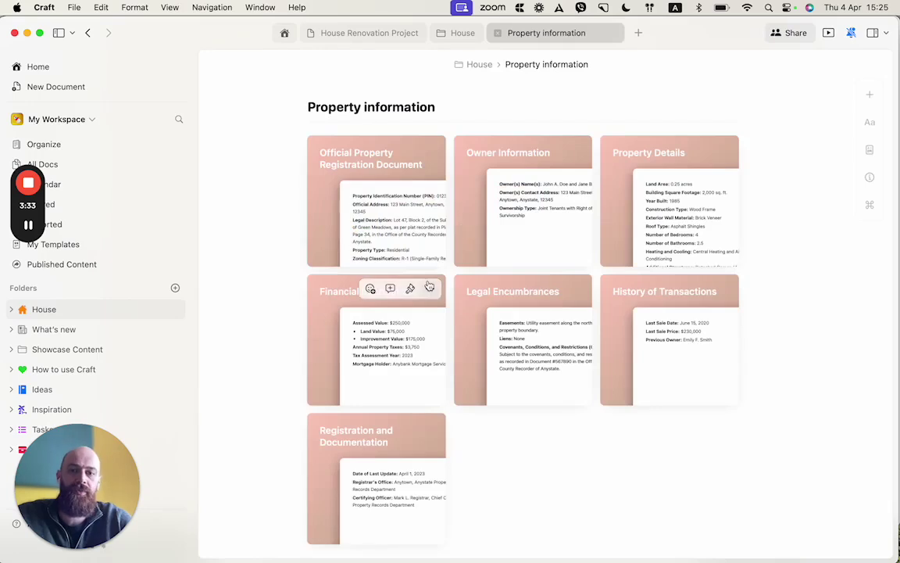
pyautogui.scroll(-3, 428, 283)
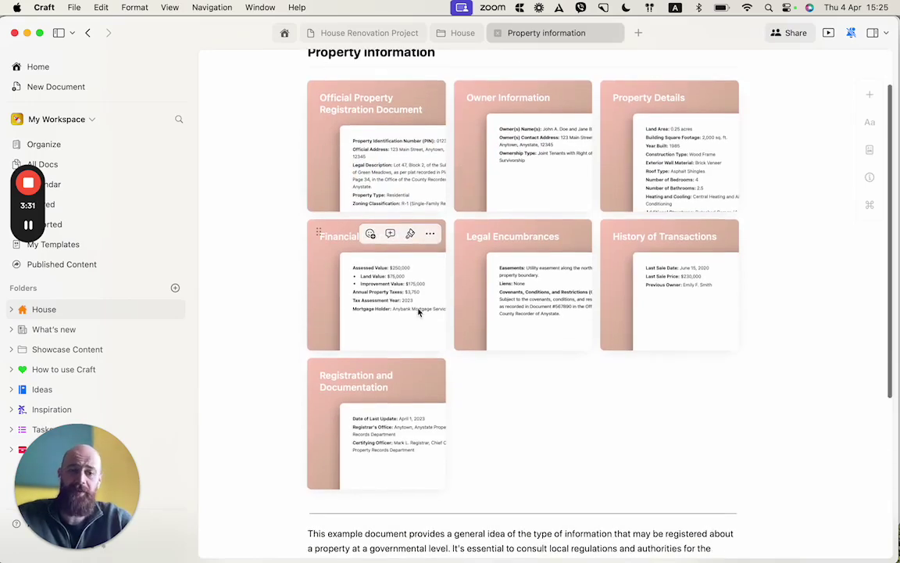
pyautogui.scroll(-1, 420, 304)
pyautogui.scroll(3, 504, 271)
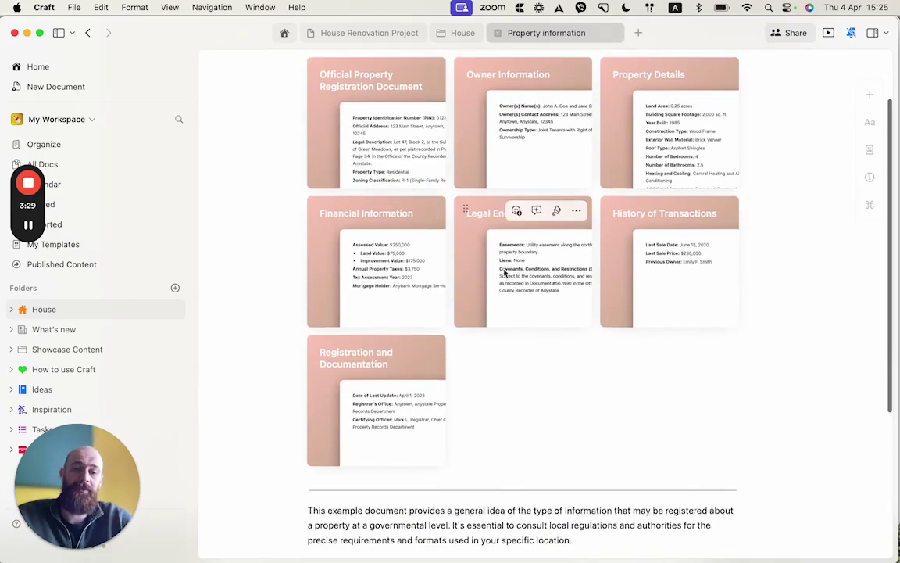
# - Return to the Landscaping plans page through House Renovation Project and its "1. Planning and Design" page
pyautogui.click(88, 33)
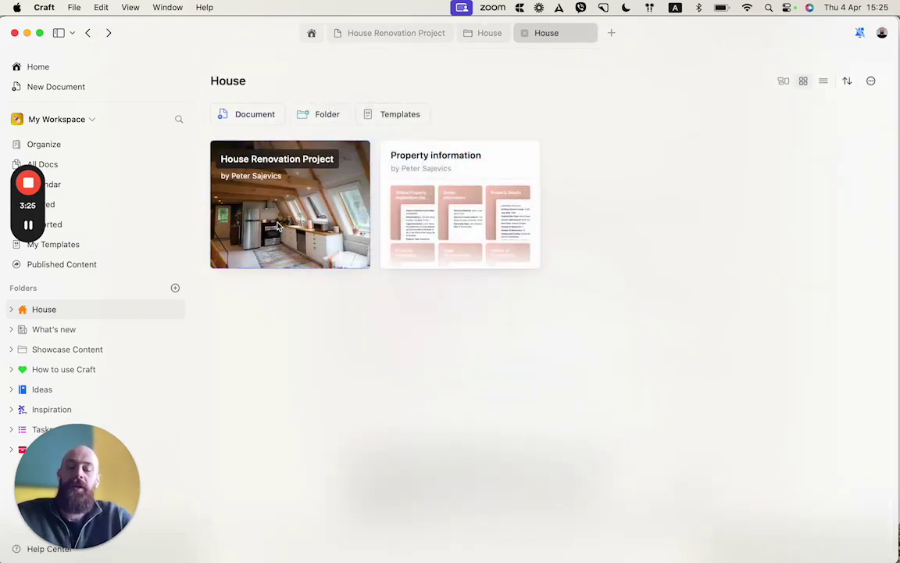
pyautogui.click(277, 228)
pyautogui.scroll(-3, 311, 357)
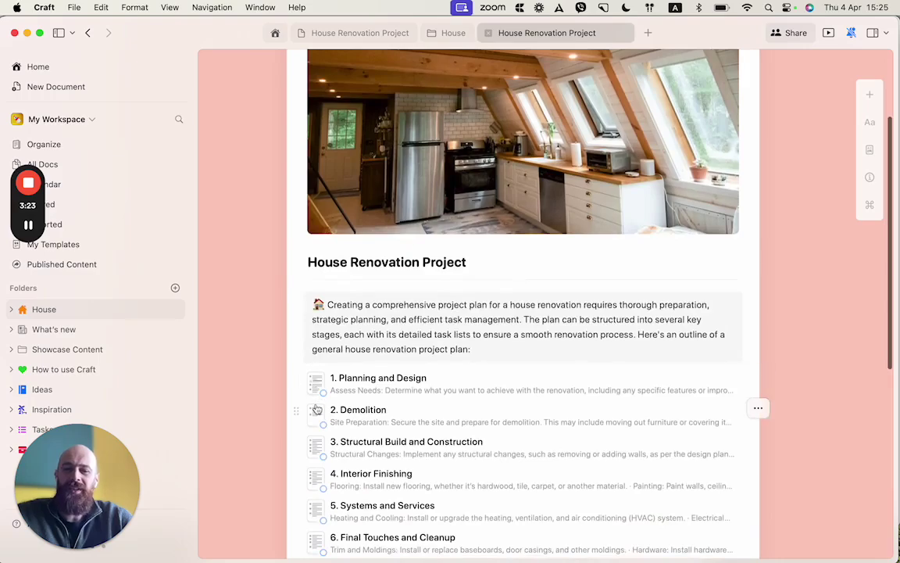
pyautogui.scroll(-1, 336, 391)
pyautogui.click(348, 346)
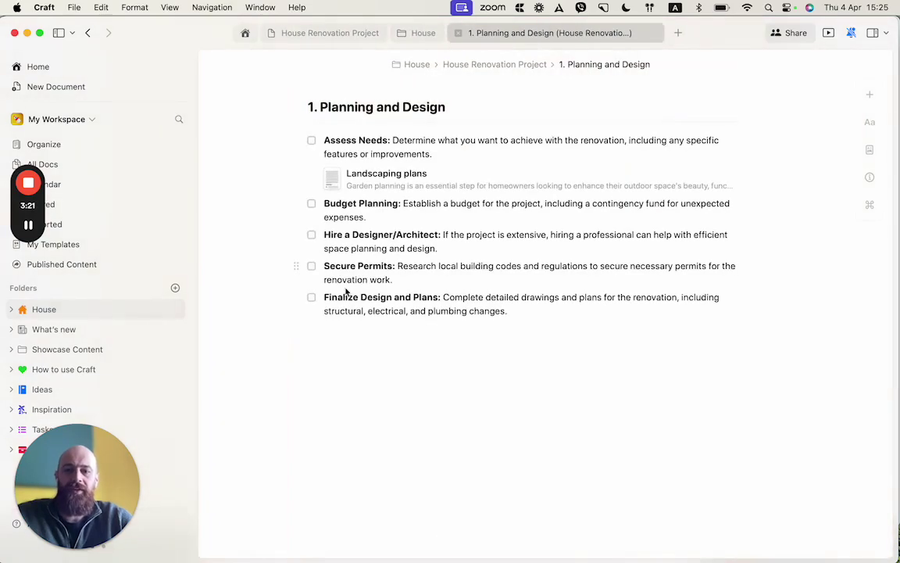
pyautogui.click(332, 178)
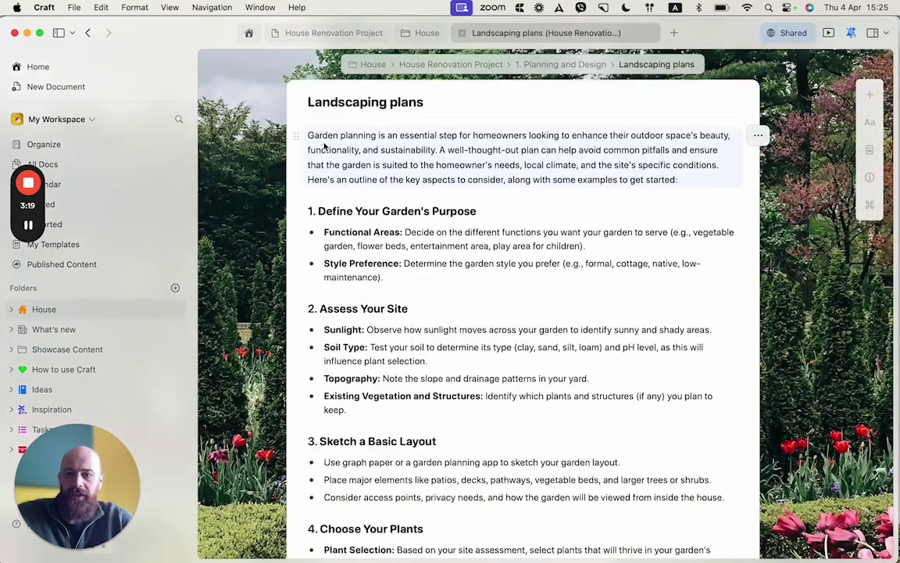
# - Add a new line above the introduction of Landscaping plans and insert a link to the Property information document
pyautogui.press('Return')
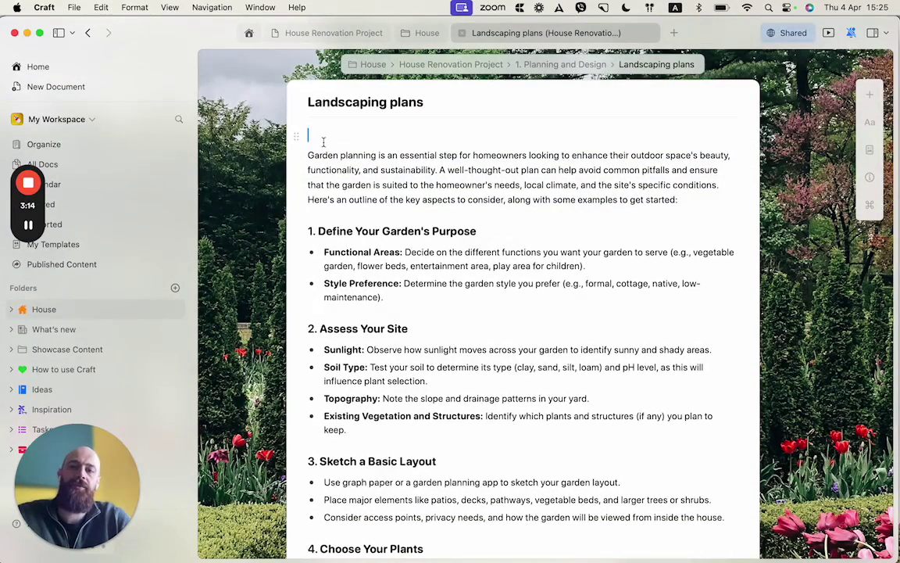
pyautogui.write('@')
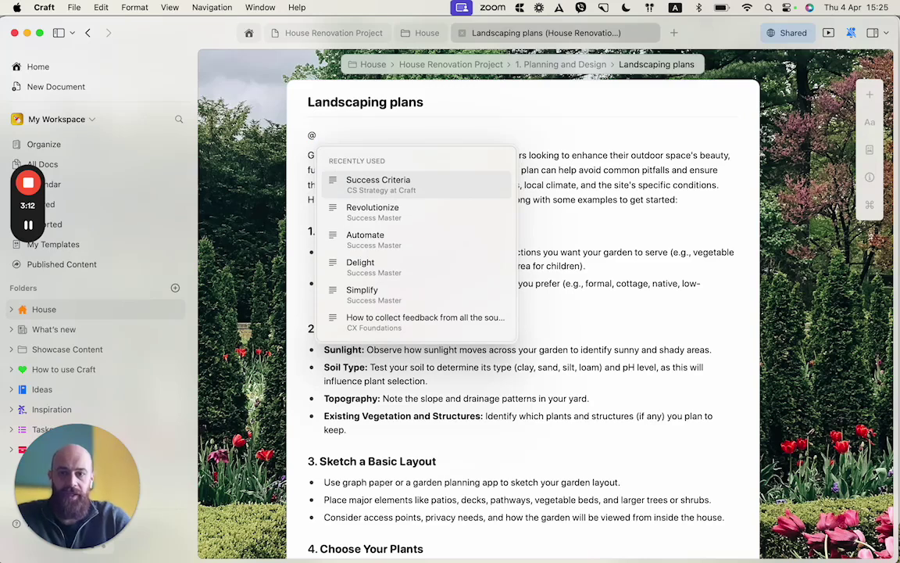
pyautogui.write('prop')
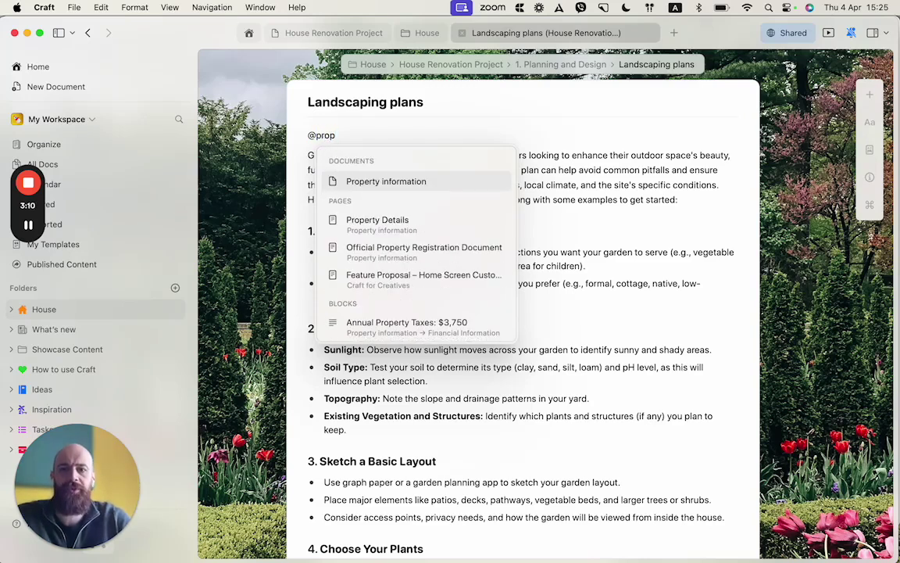
pyautogui.click(391, 183)
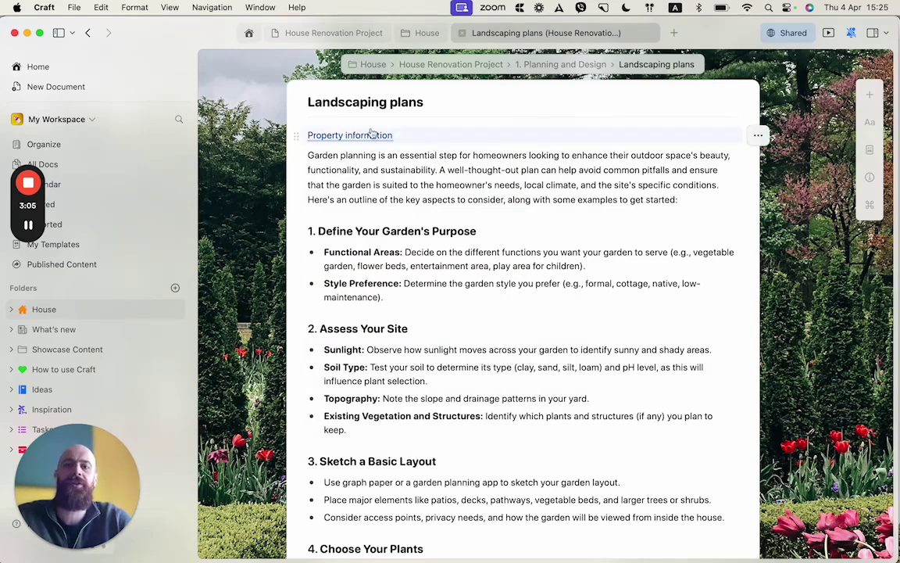
# - Insert the information_source emoji in front of the Property information link
pyautogui.press('super+Left')
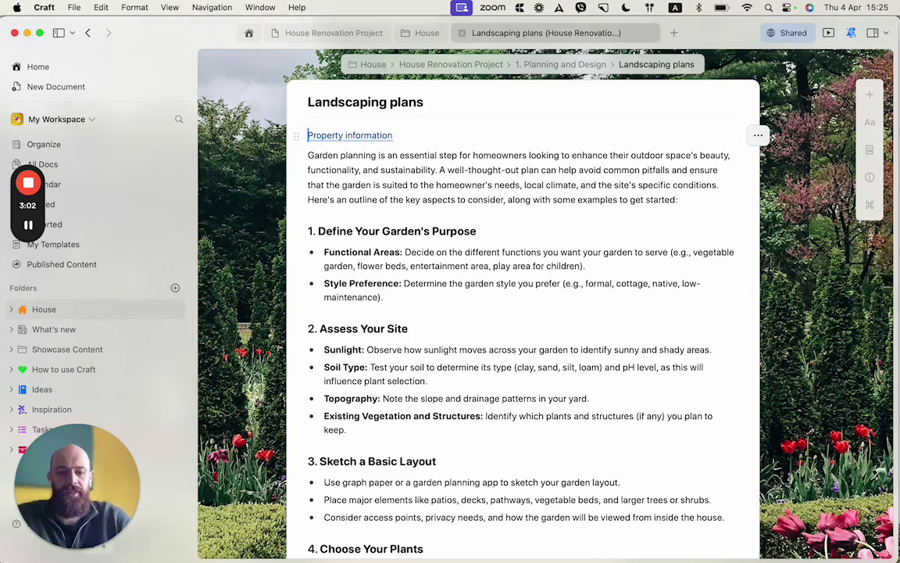
pyautogui.write(':inf')
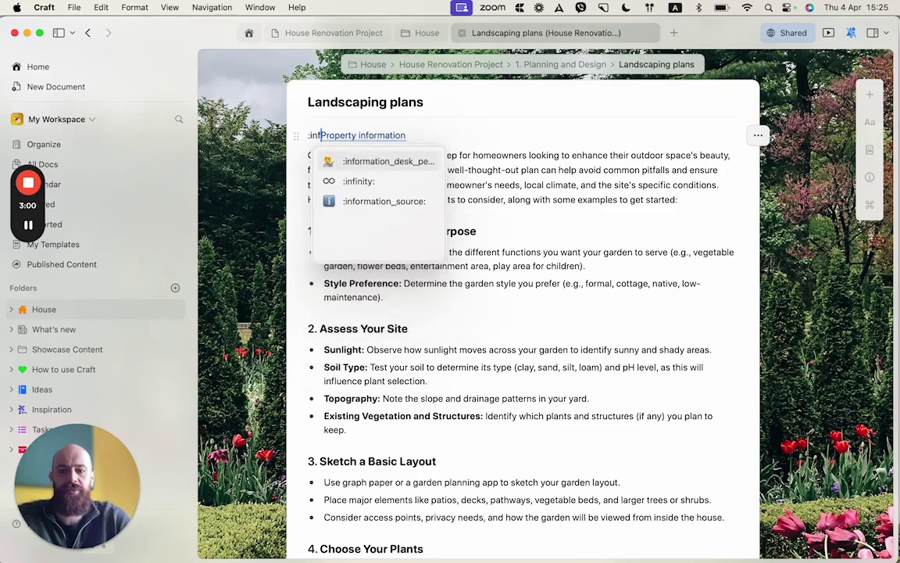
pyautogui.press('Down')
pyautogui.press('Down')
pyautogui.press('Return')
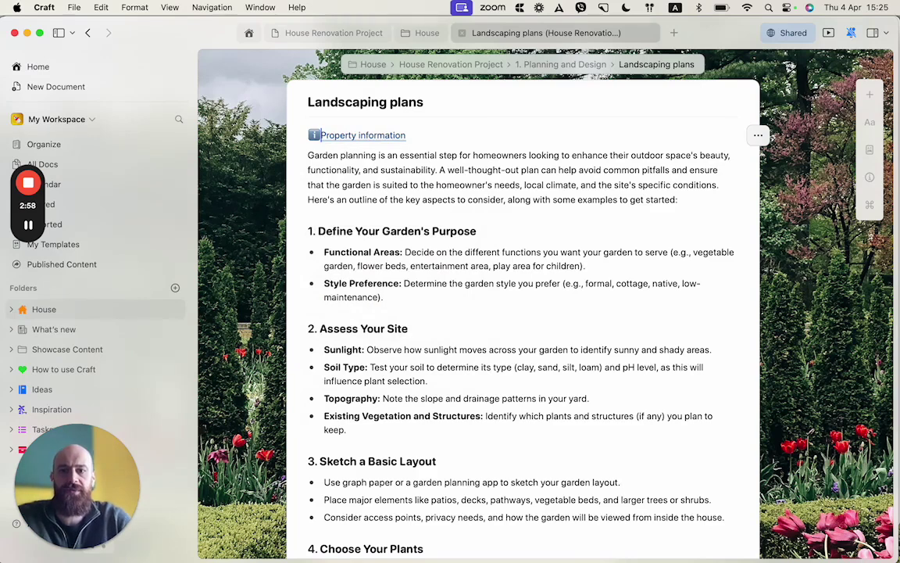
# - Apply the Block decoration to the line containing the Property information link
pyautogui.press('super+slash')
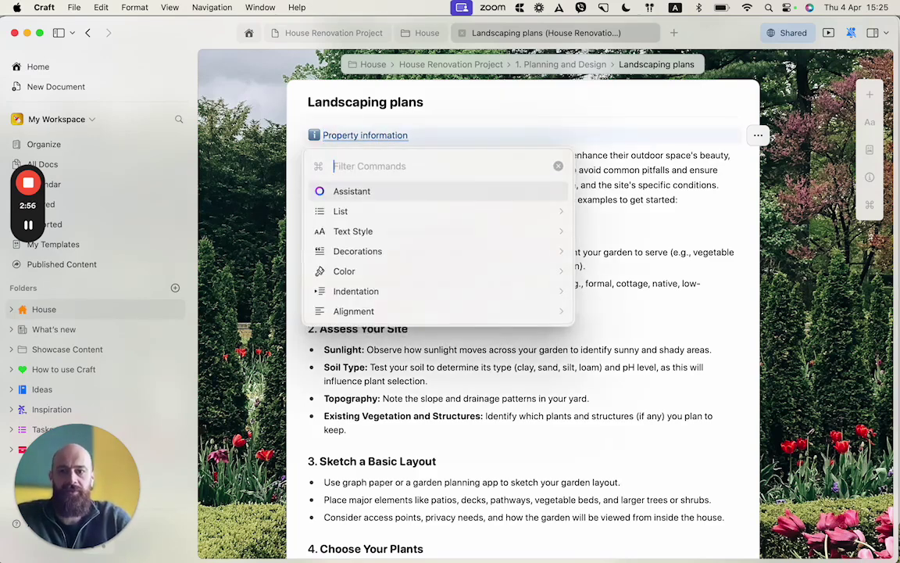
pyautogui.write('blo')
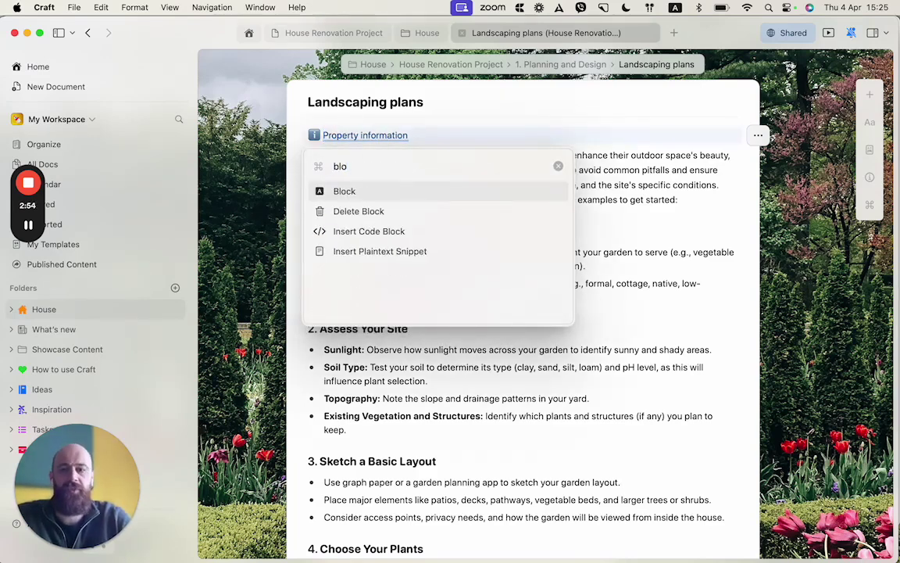
pyautogui.press('Down')
pyautogui.press('Up')
pyautogui.press('Return')
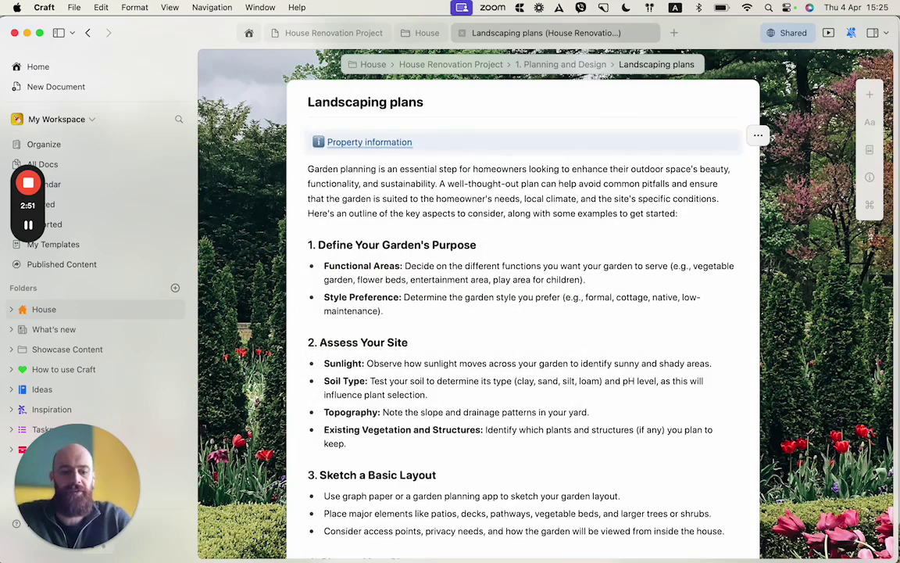
# - Apply the orange color to the block containing the Property information link
pyautogui.press('super+slash')
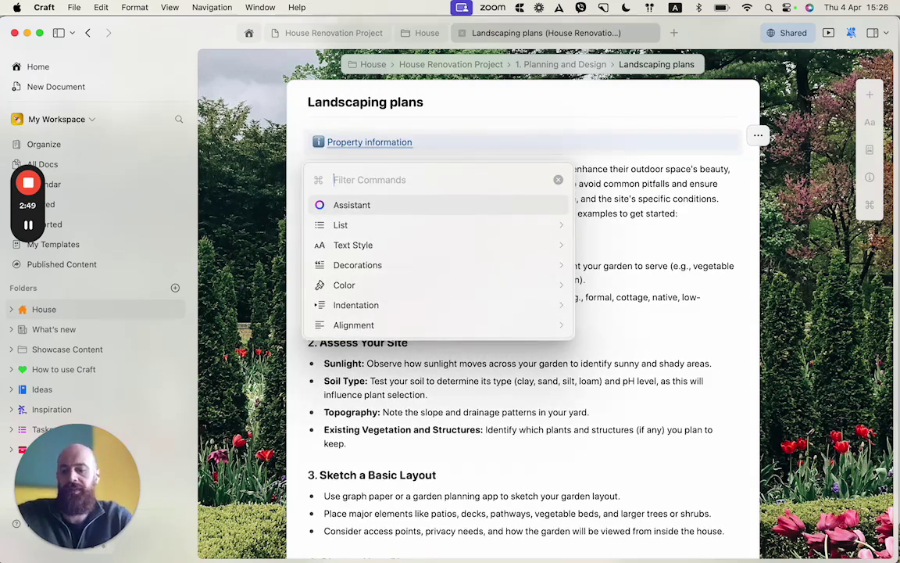
pyautogui.write('ora')
pyautogui.press('Return')
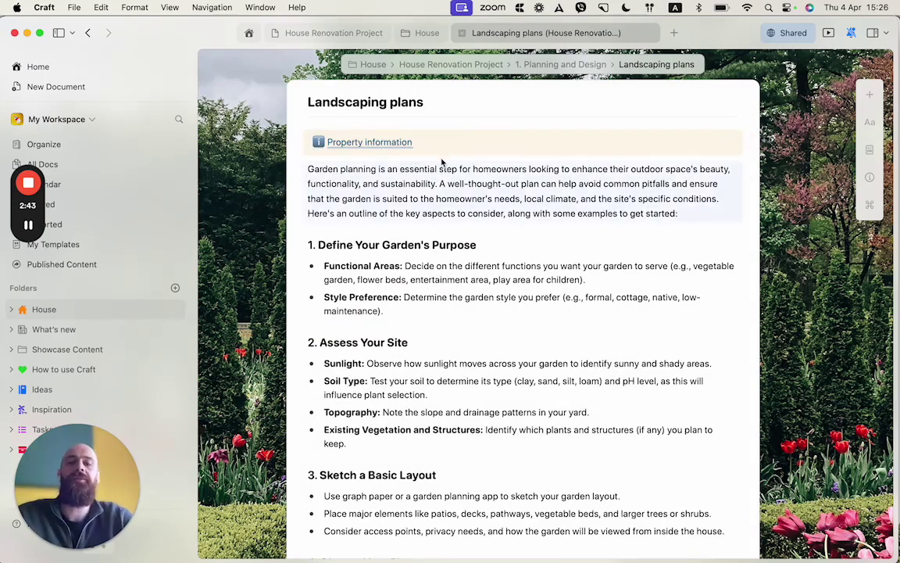
# - Switch to Safari, reload the published Landscaping plans page and try to follow its Property information link
pyautogui.press('super+Tab')
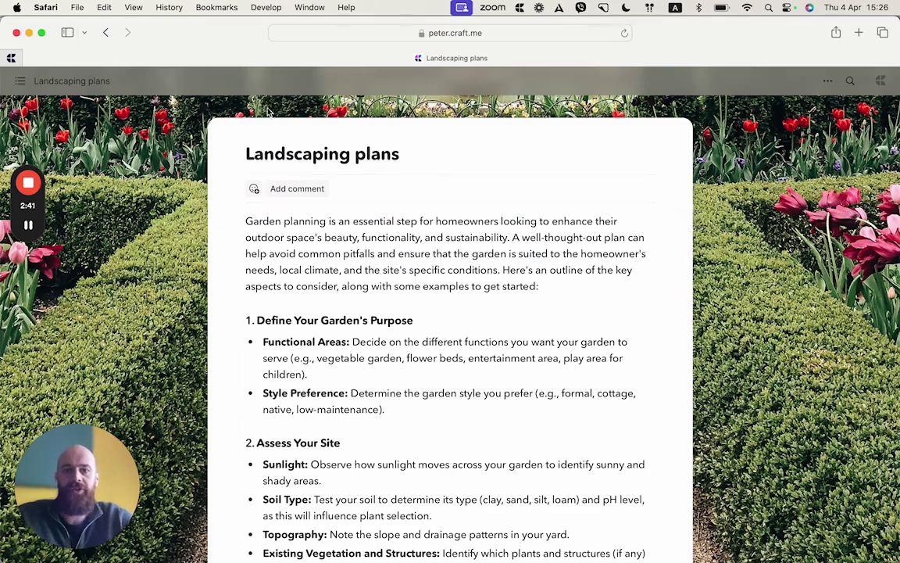
pyautogui.click(625, 33)
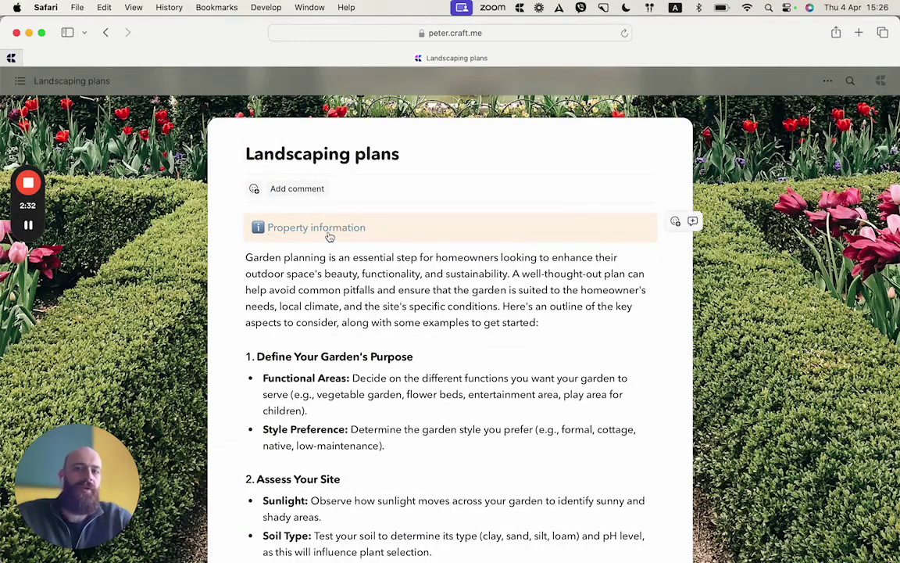
pyautogui.click(330, 235)
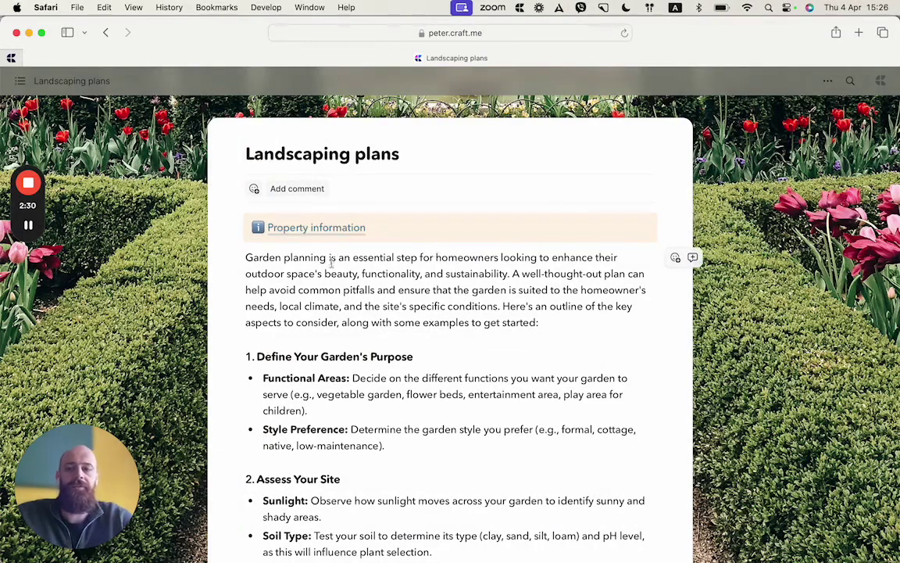
# - Switch back to Craft and enable Visitors Can Follow Block Links in the advanced publishing options of Landscaping plans
pyautogui.press('super+Tab')
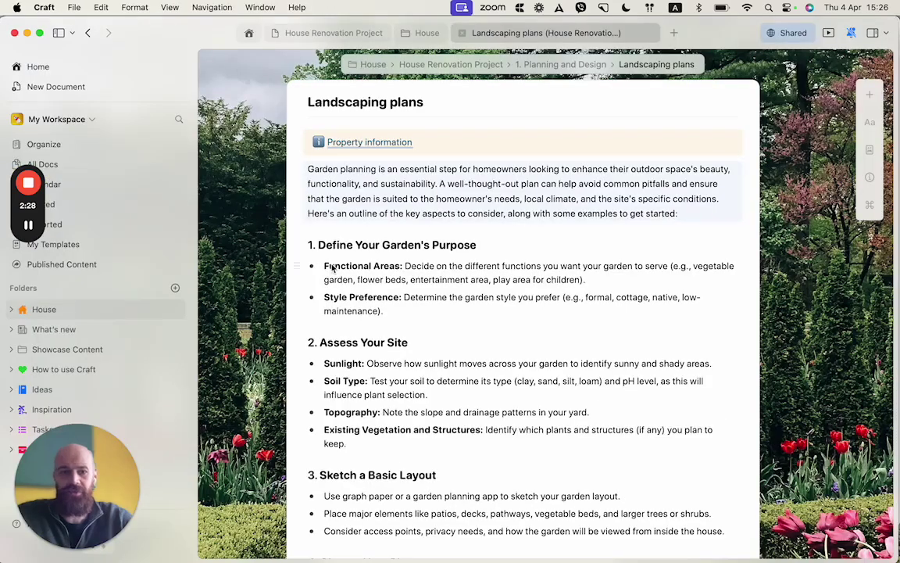
pyautogui.click(791, 32)
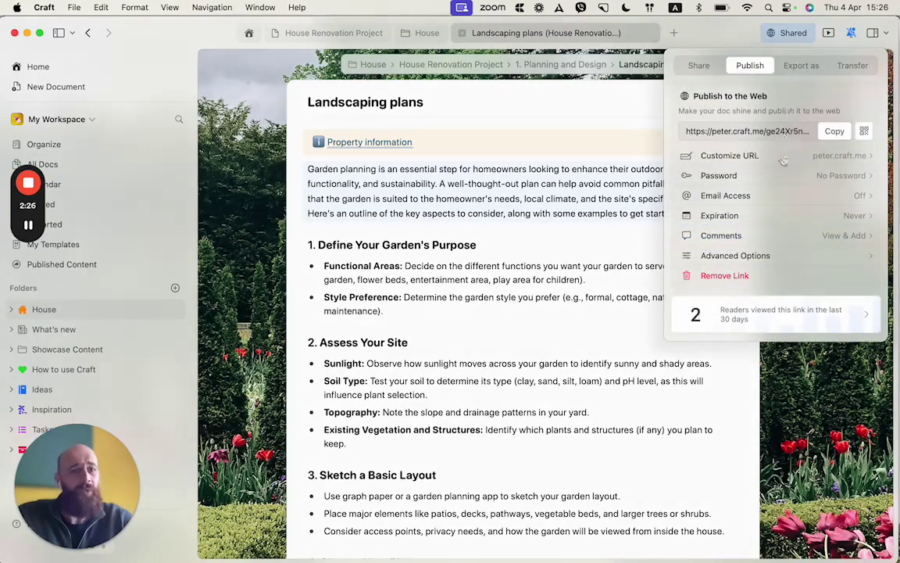
pyautogui.click(775, 258)
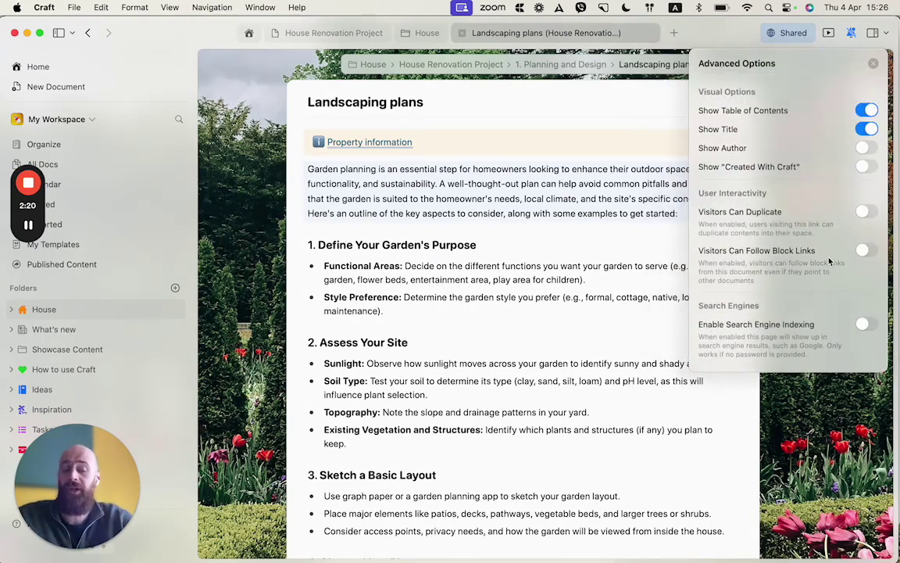
pyautogui.click(863, 250)
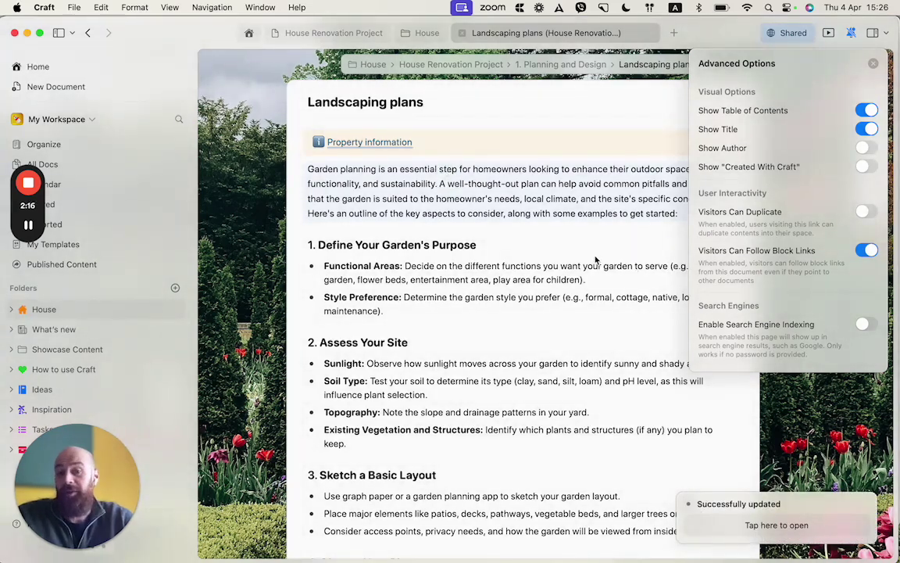
# - Return to Safari, reload the published Landscaping plans page and open the linked Property information document
pyautogui.press('super+Tab')
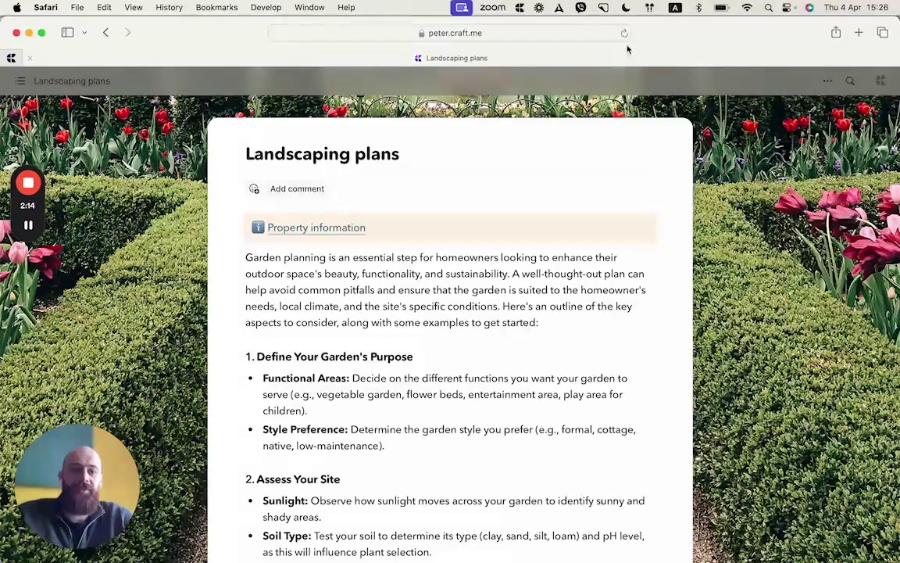
pyautogui.click(624, 33)
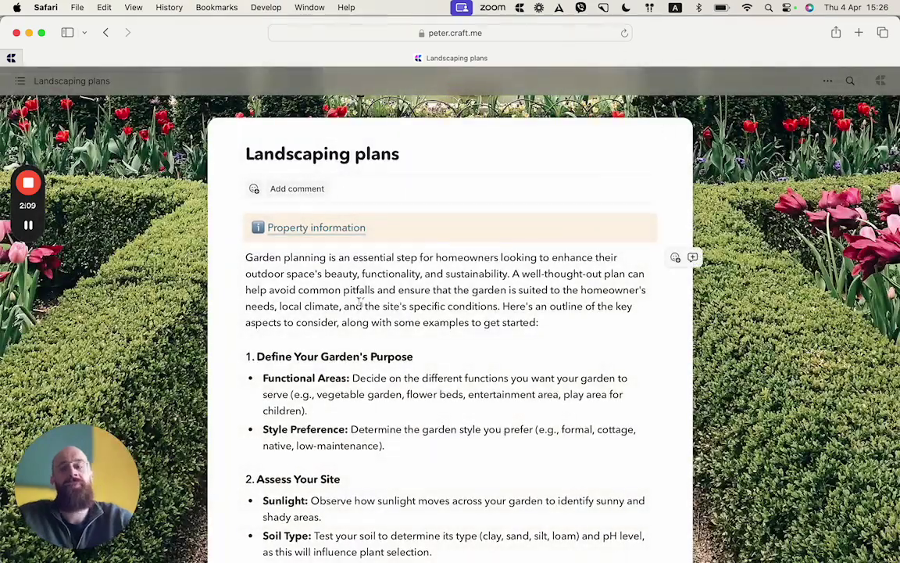
pyautogui.click(325, 235)
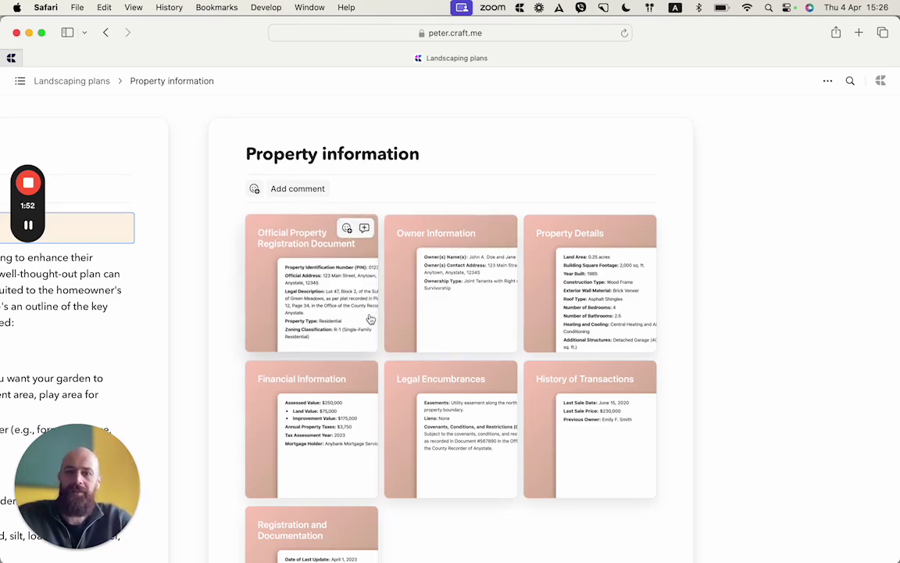
# - Switch to Craft and open the House folder to view where the Property information document is stored
pyautogui.press('super+Tab')
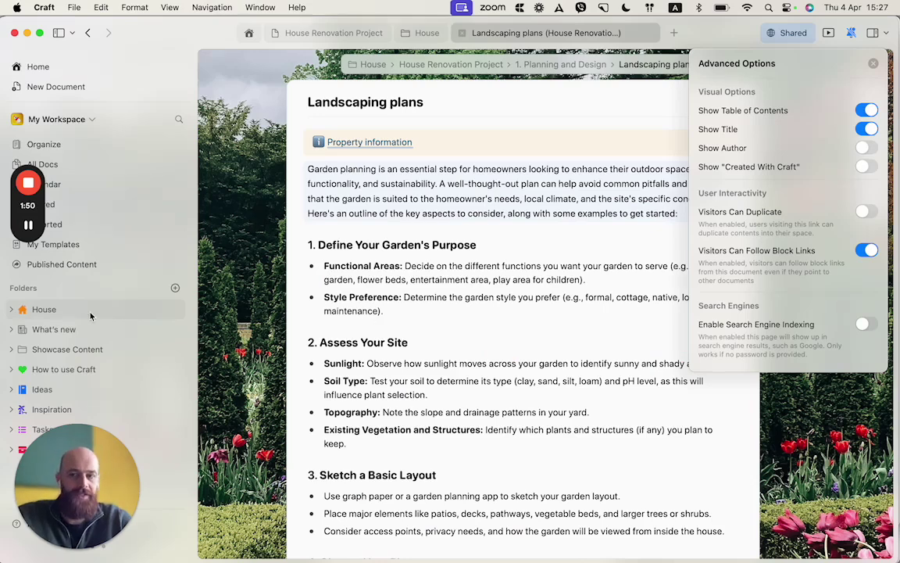
pyautogui.click(91, 315)
pyautogui.click(91, 315)
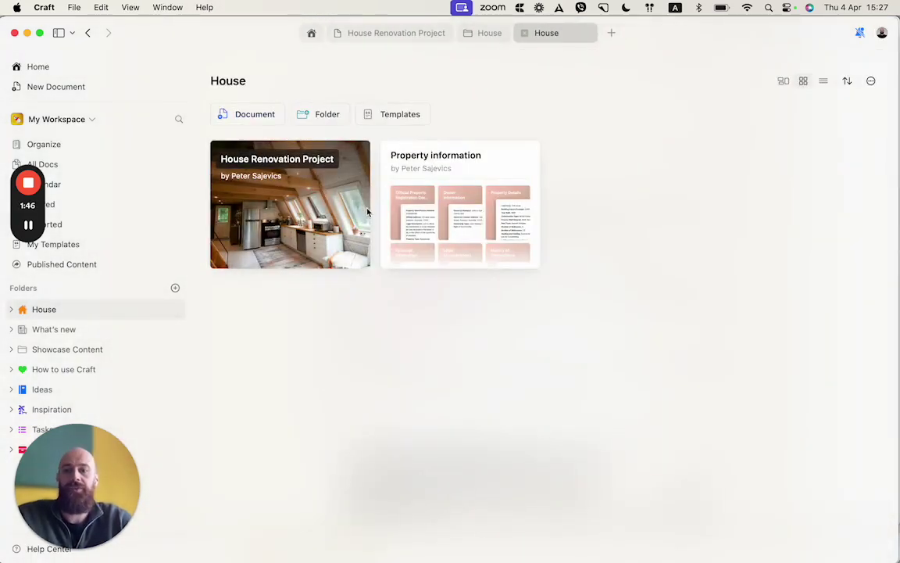
# - Switch to Safari and view the published Landscaping plans and Property information pages side by side
pyautogui.press('super+Tab')
pyautogui.hscroll(-5, 141, 231)
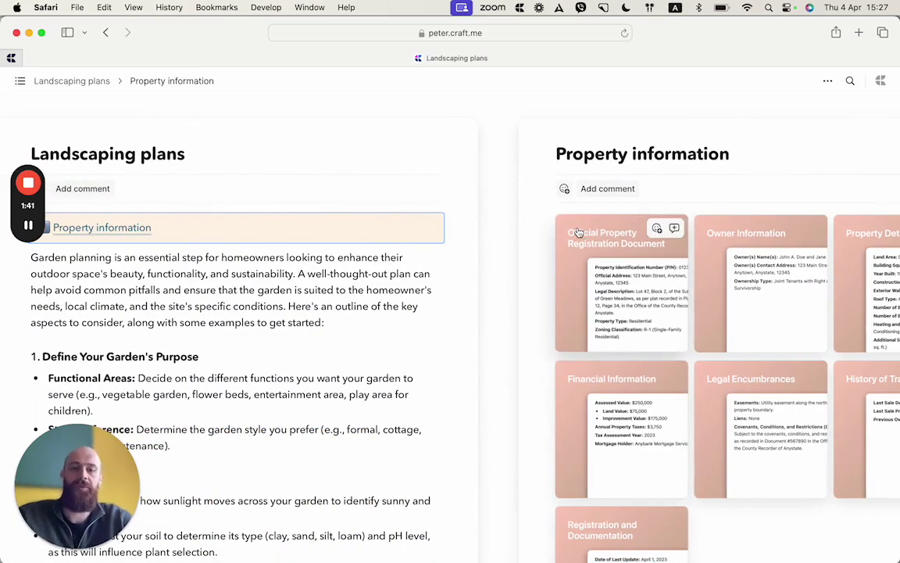
pyautogui.hscroll(-5, 366, 251)
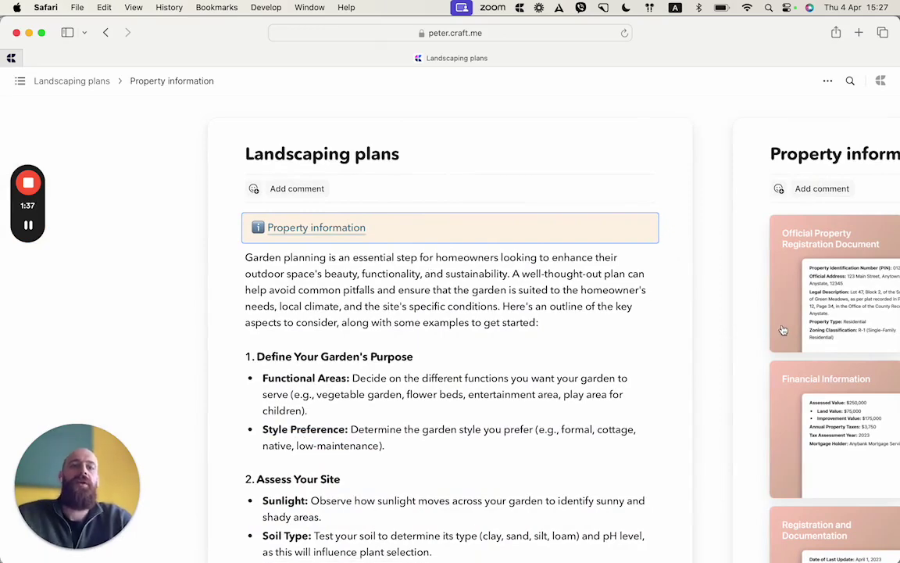
pyautogui.hscroll(5, 774, 328)
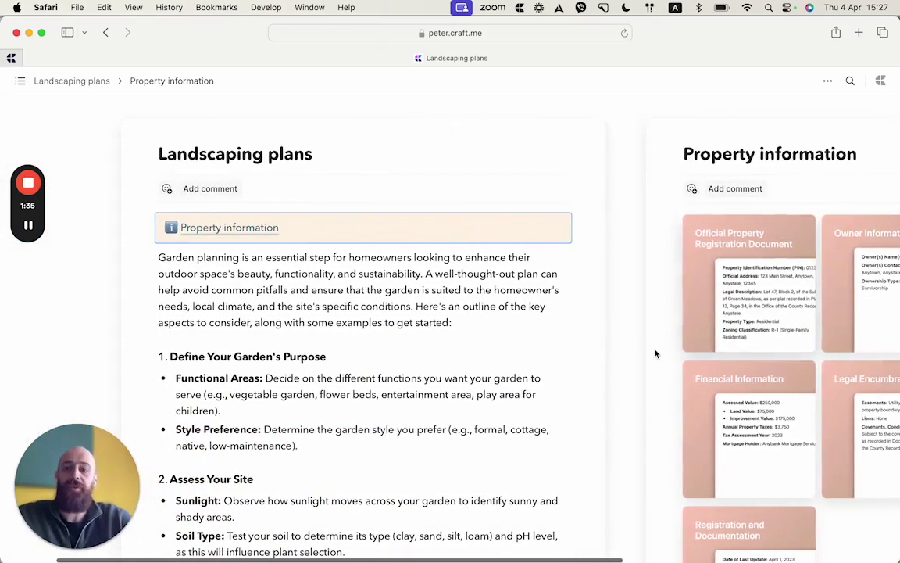